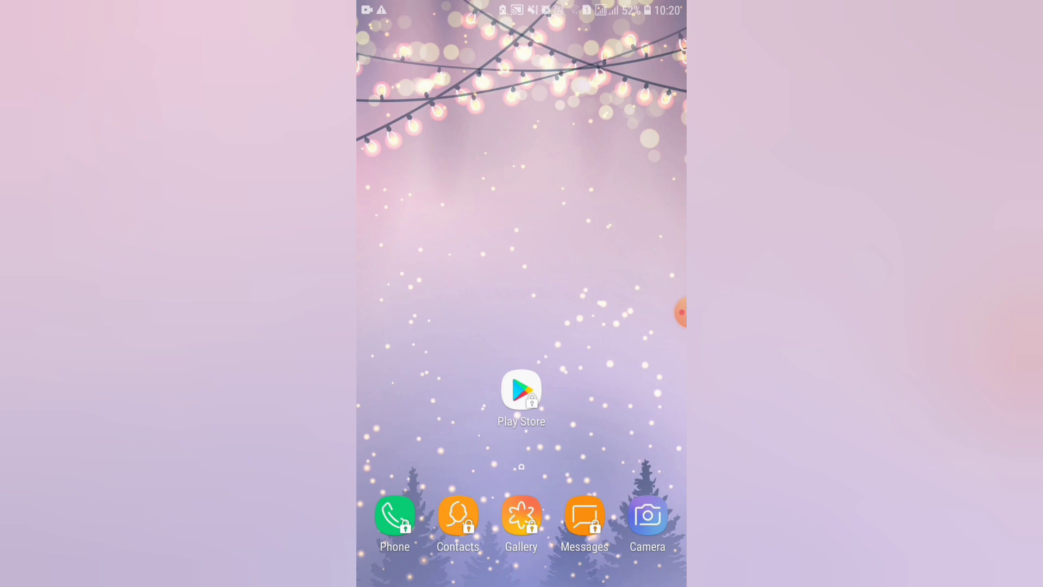
Search the Play Store for 'ms teams' using the earlier search suggestion.
click(521, 389)
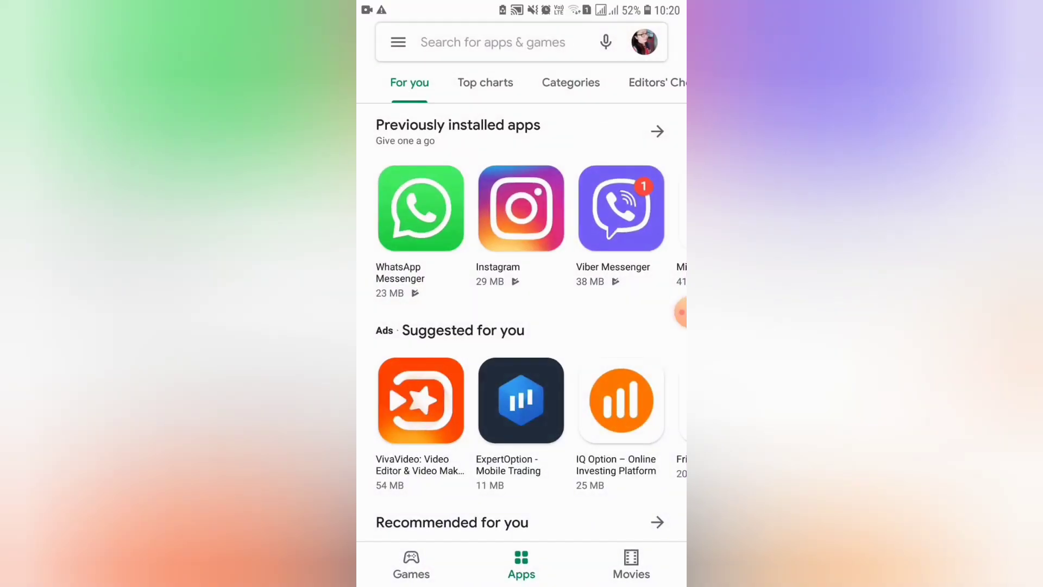
click(492, 42)
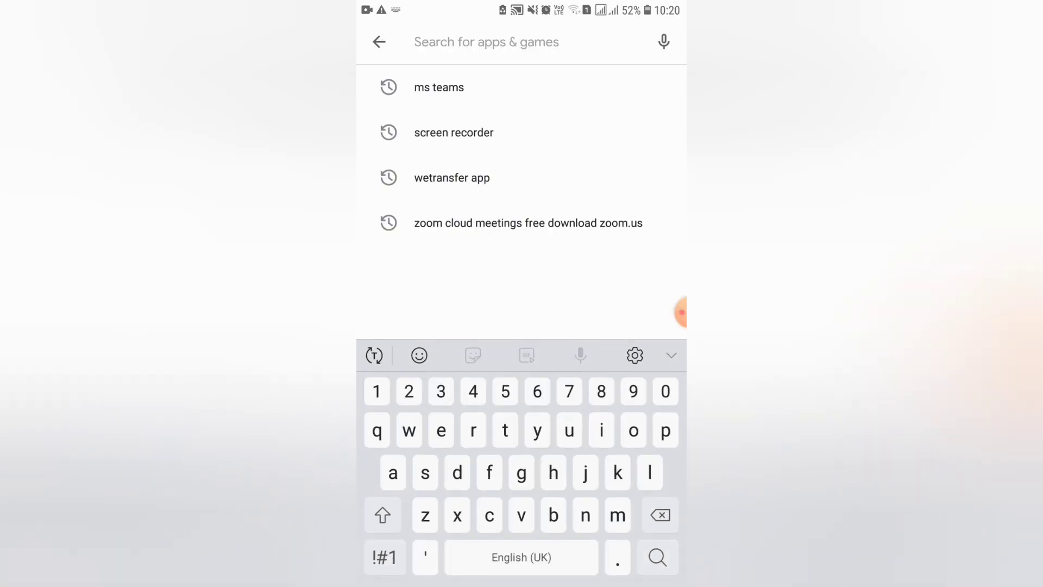
click(440, 85)
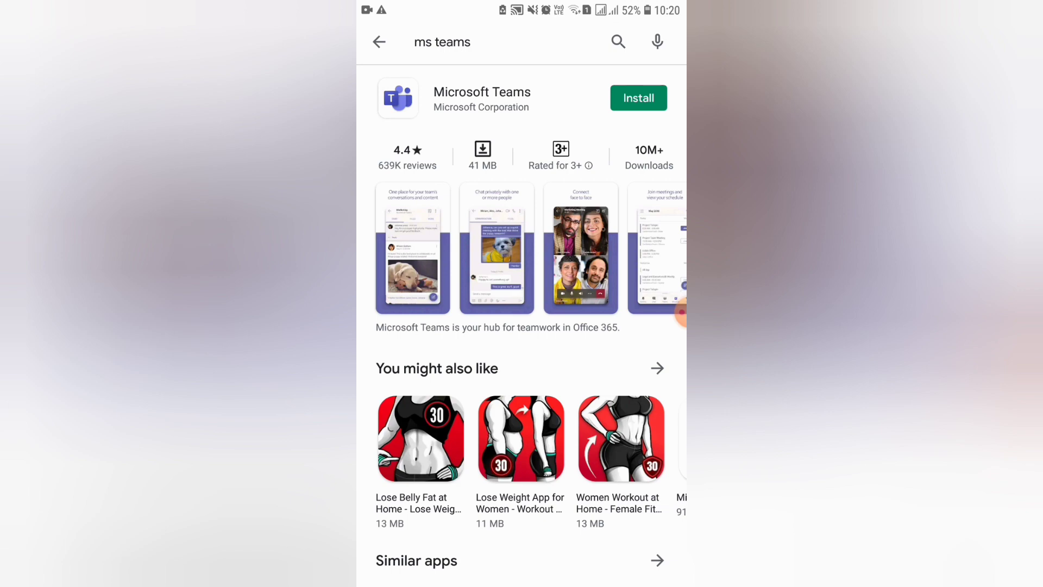
Install Microsoft Teams by Microsoft Corporation from its Play Store listing.
click(638, 98)
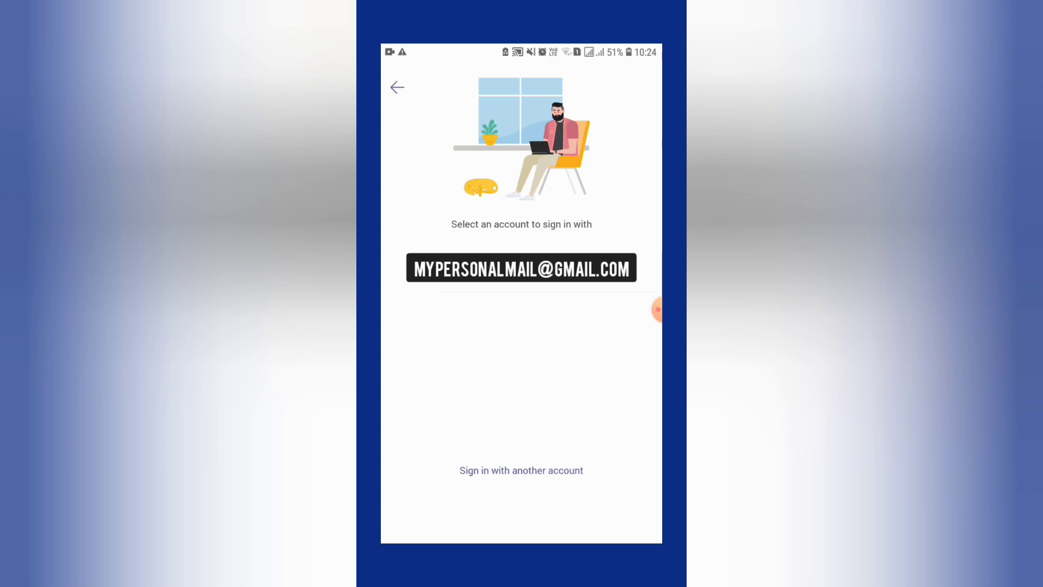
Choose to sign in with another account and enter the school e-mail address.
click(520, 470)
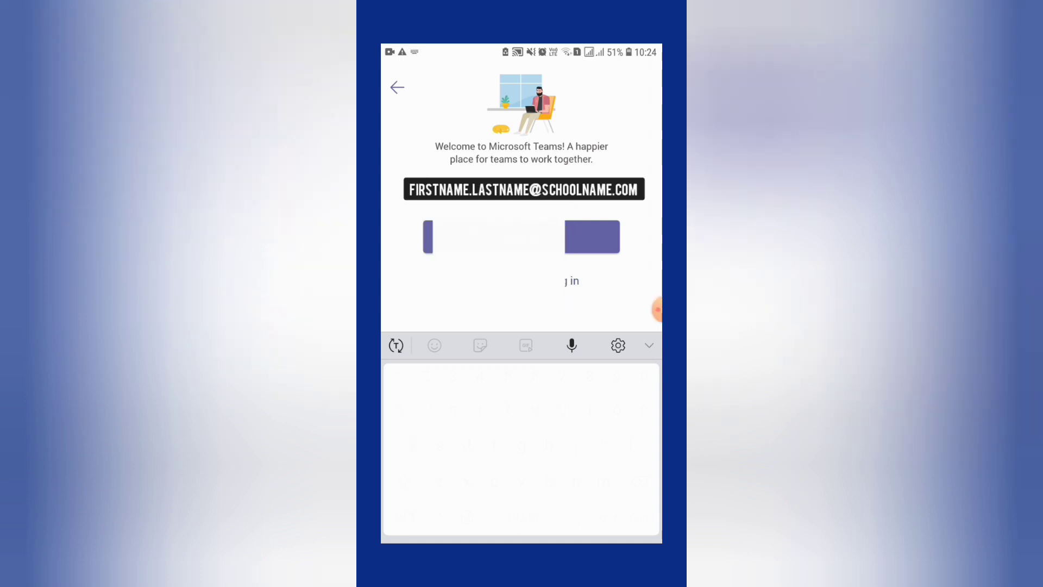
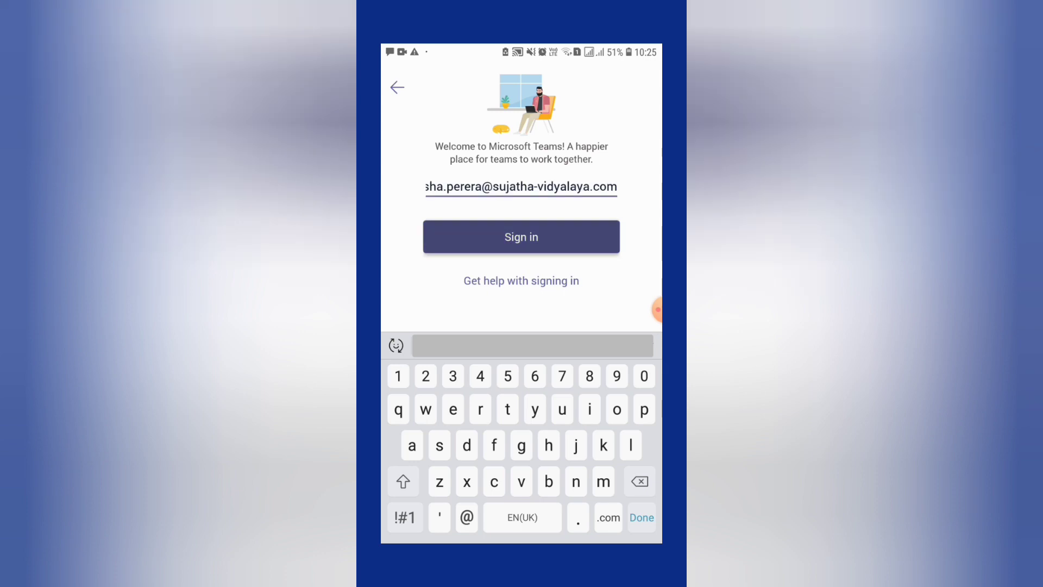
Submit the school e-mail address to reach the Enter password page.
key(Return)
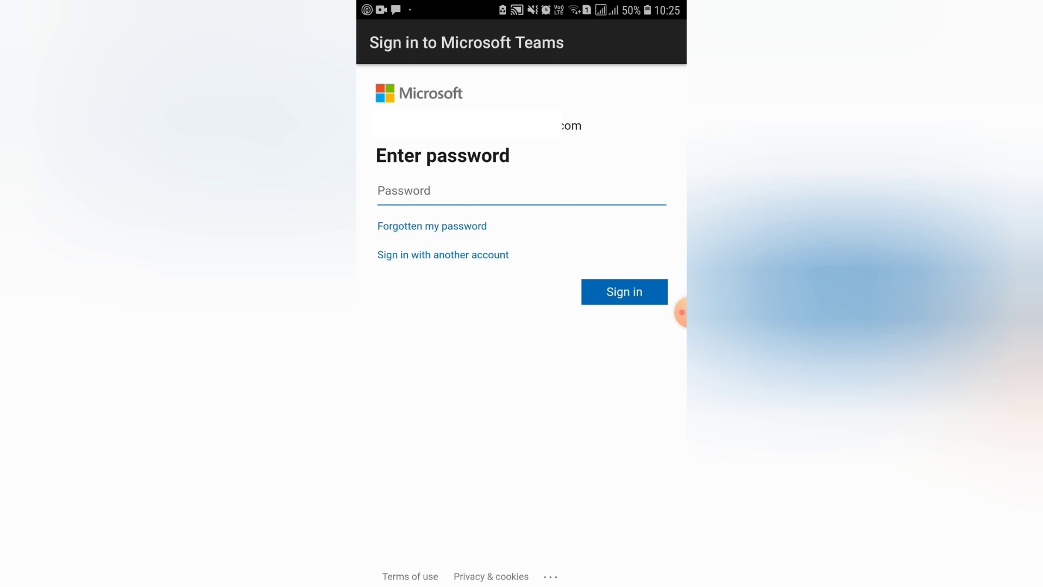
Enter the school account password and sign in to Teams.
click(522, 191)
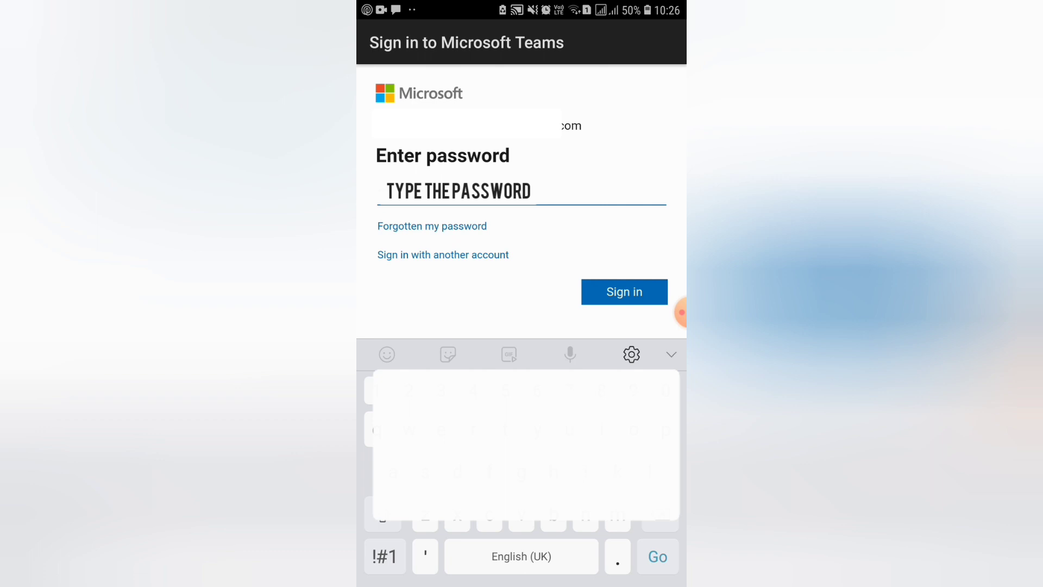
click(624, 292)
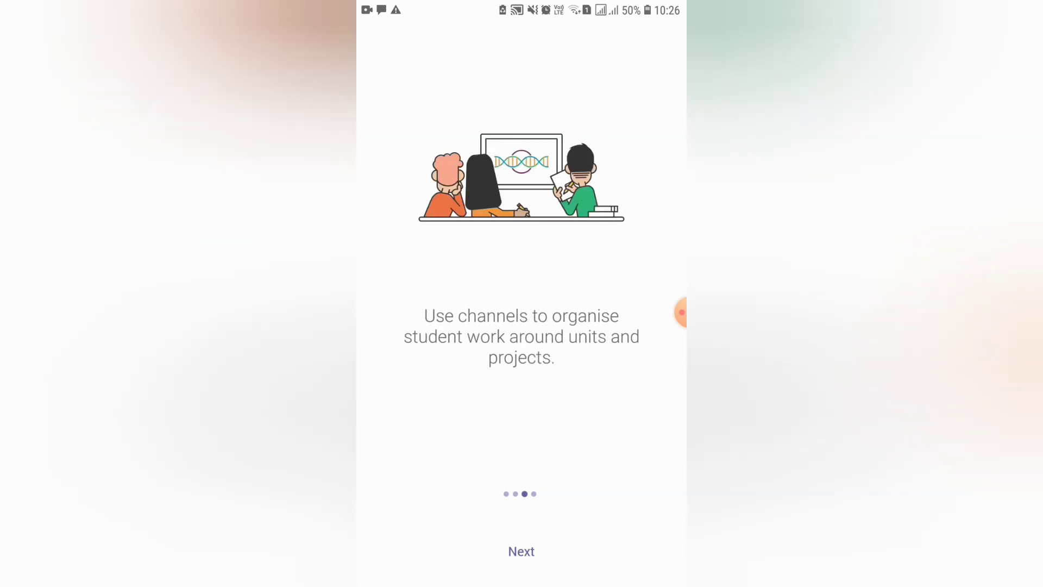
Advance past the last intro slide and dismiss the onboarding with Got it.
click(521, 551)
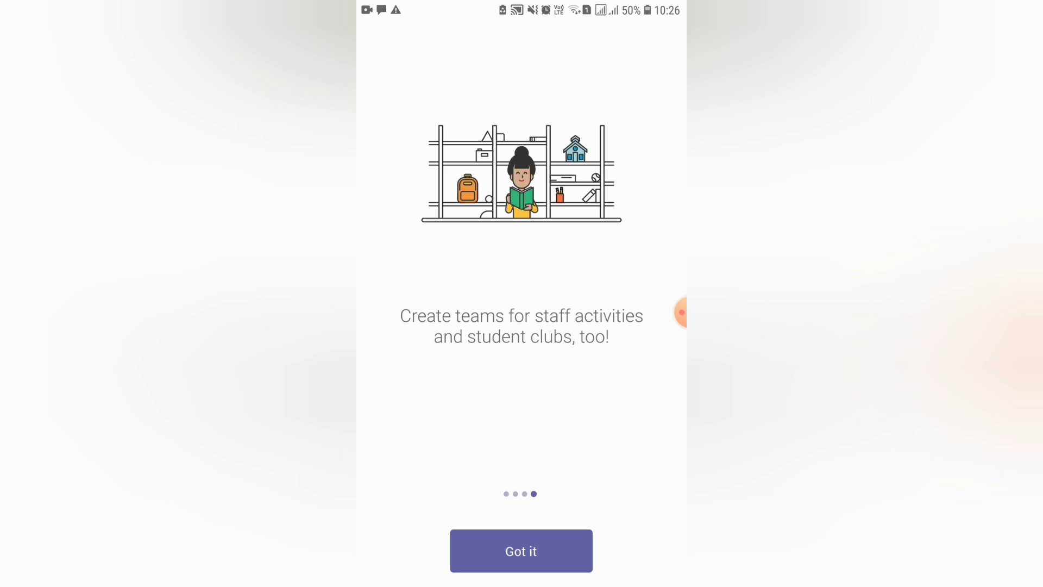
click(521, 550)
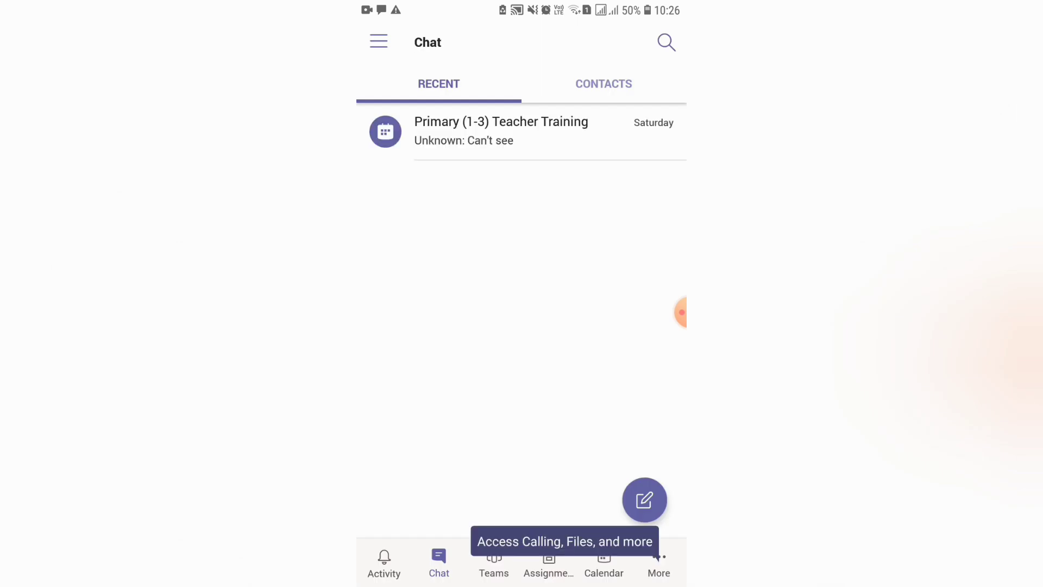
Switch from the Activity feed to the Teams page listing Grade6A.
click(384, 564)
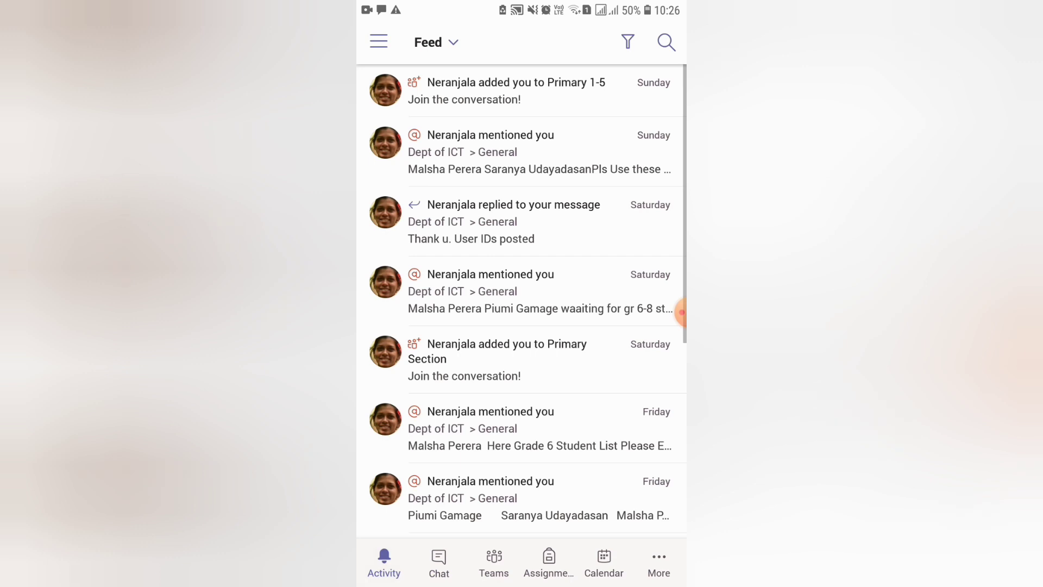
click(493, 562)
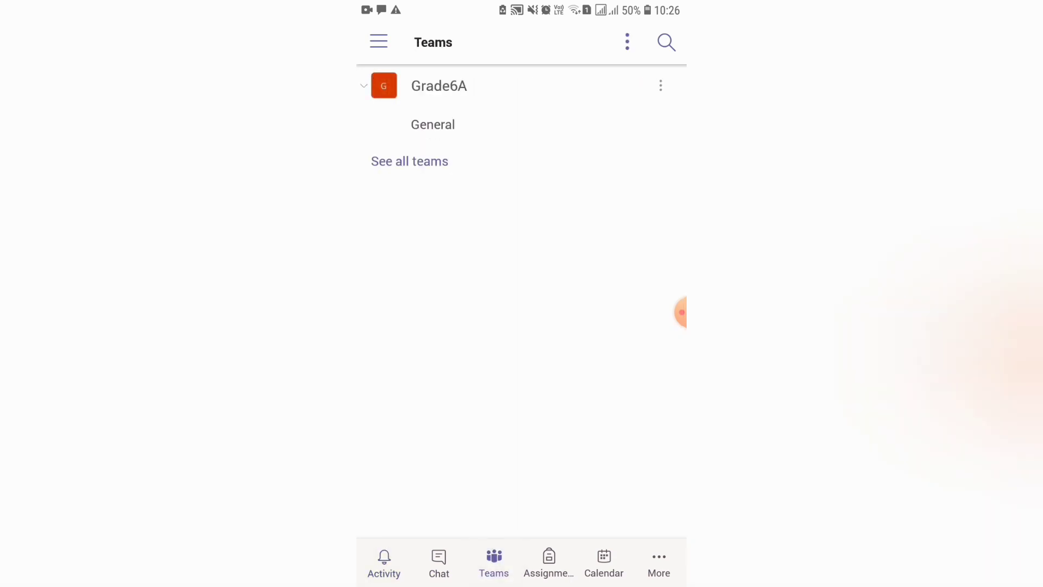